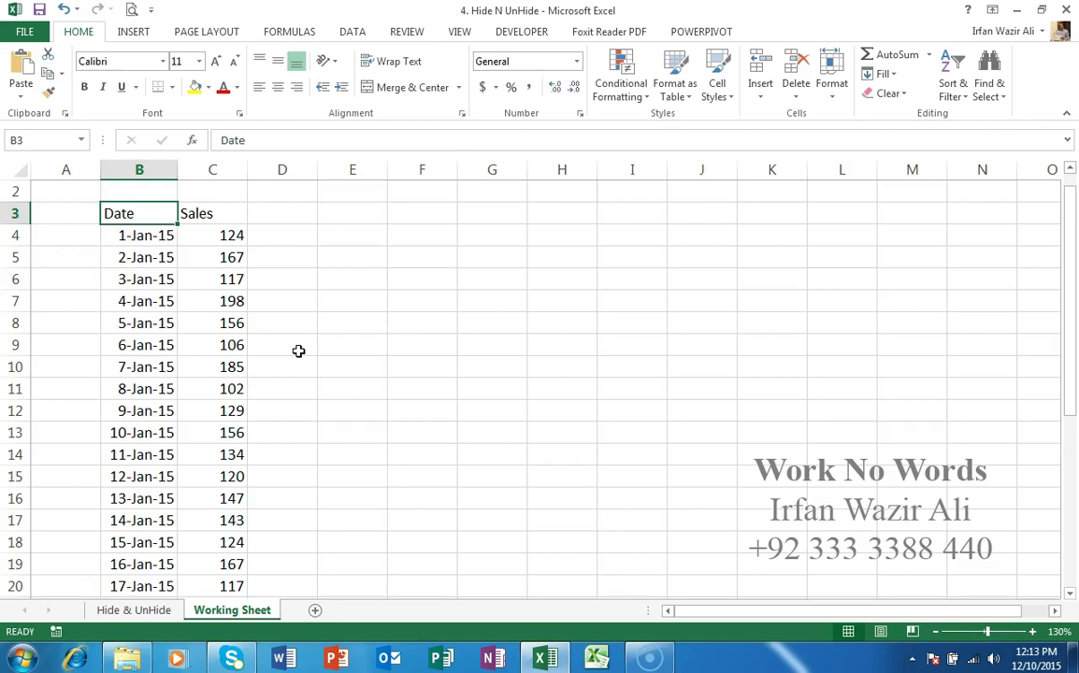
Insert a default column chart from the full Date and Sales list, including its headers.
key(ctrl+Down)
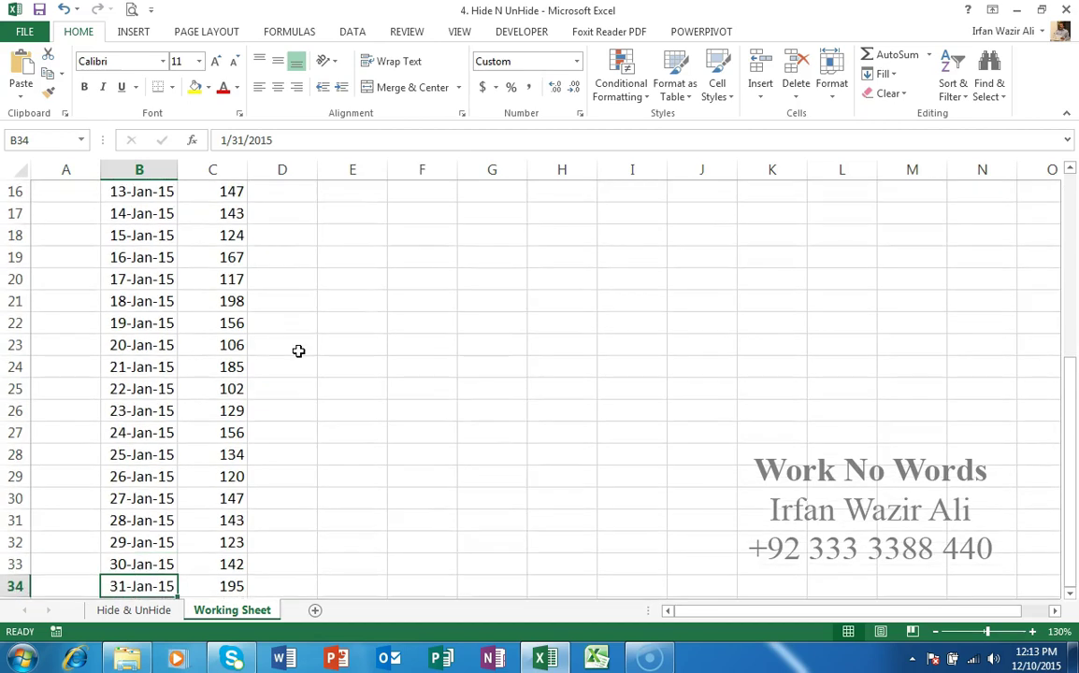
key(Up)
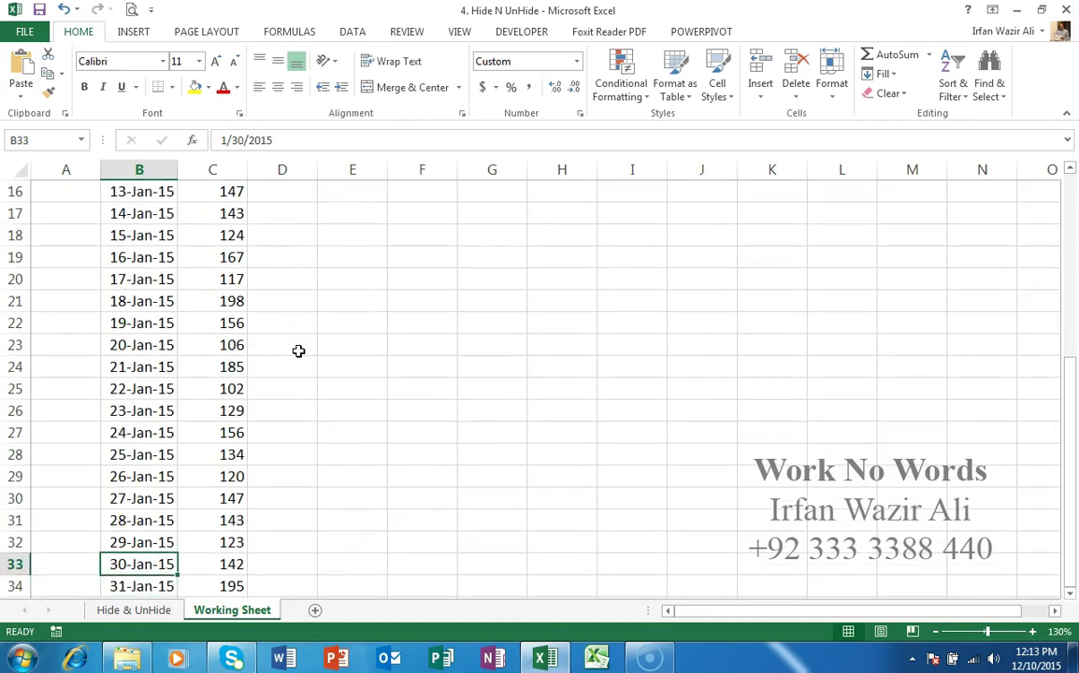
key(Up)
key(ctrl+Up)
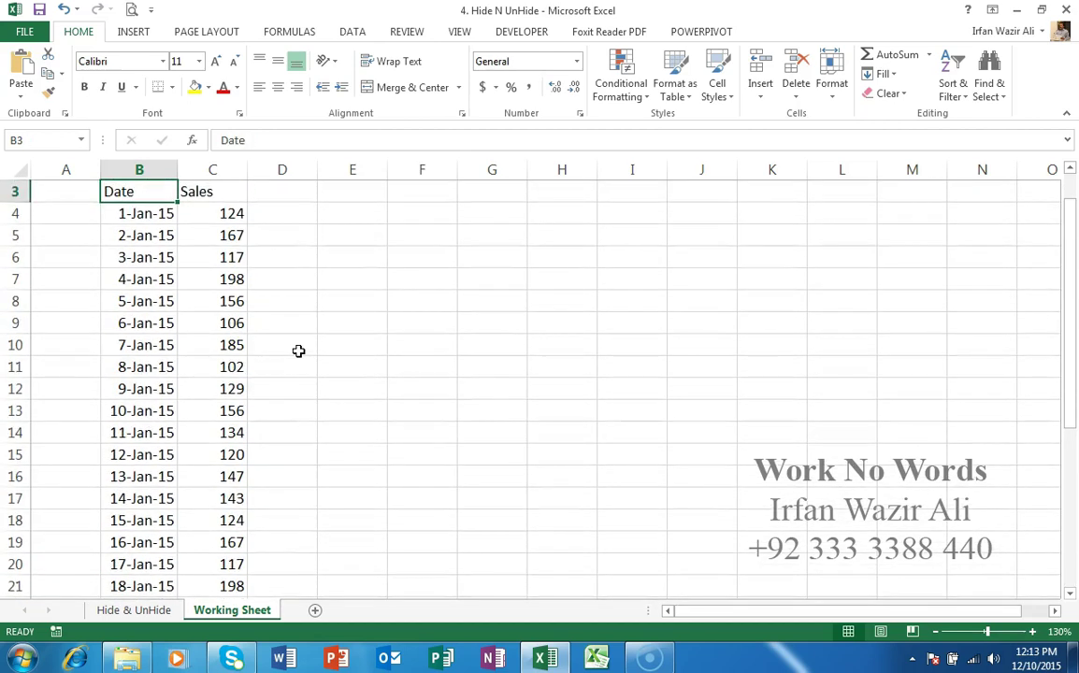
key(Down)
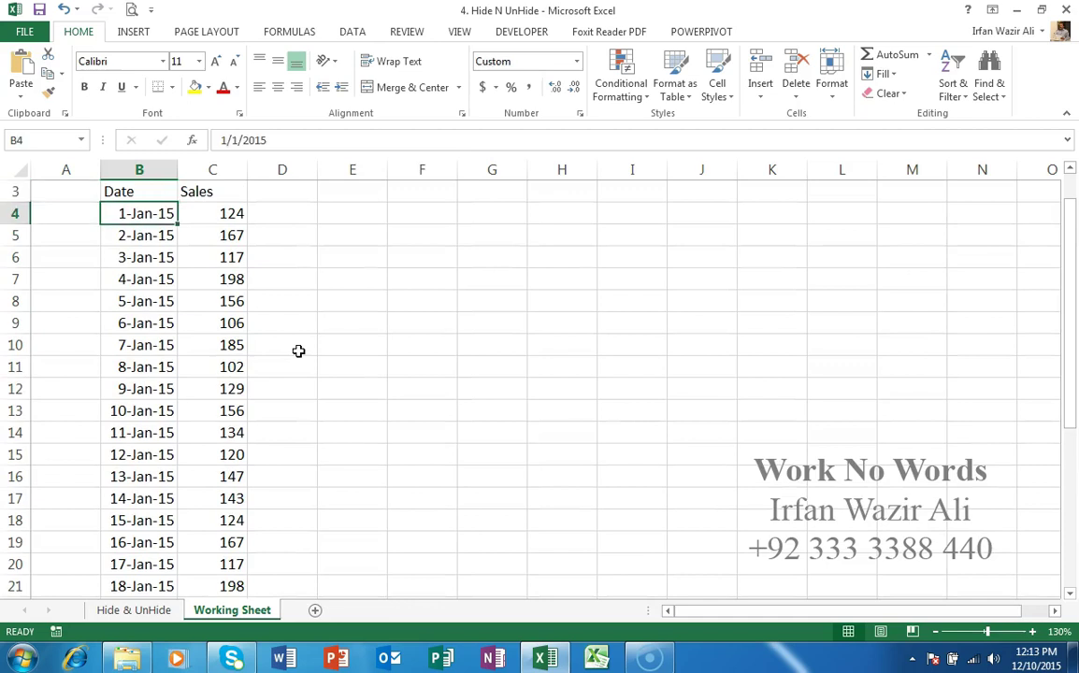
scroll(298, 351, up, 1)
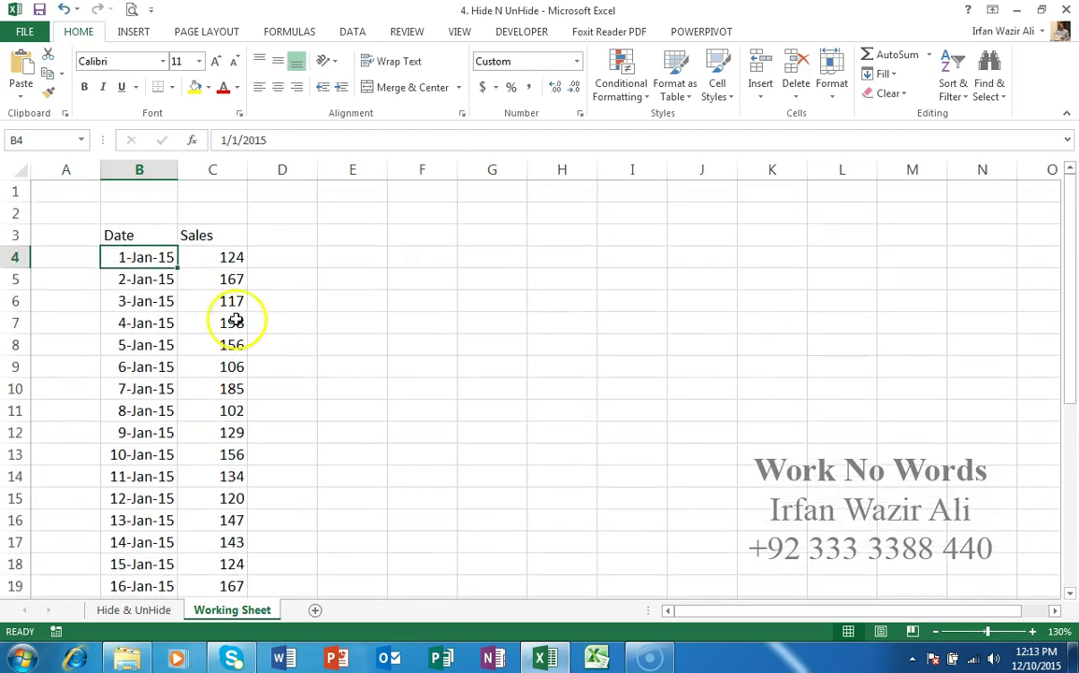
click(120, 235)
key(ctrl+shift+Right)
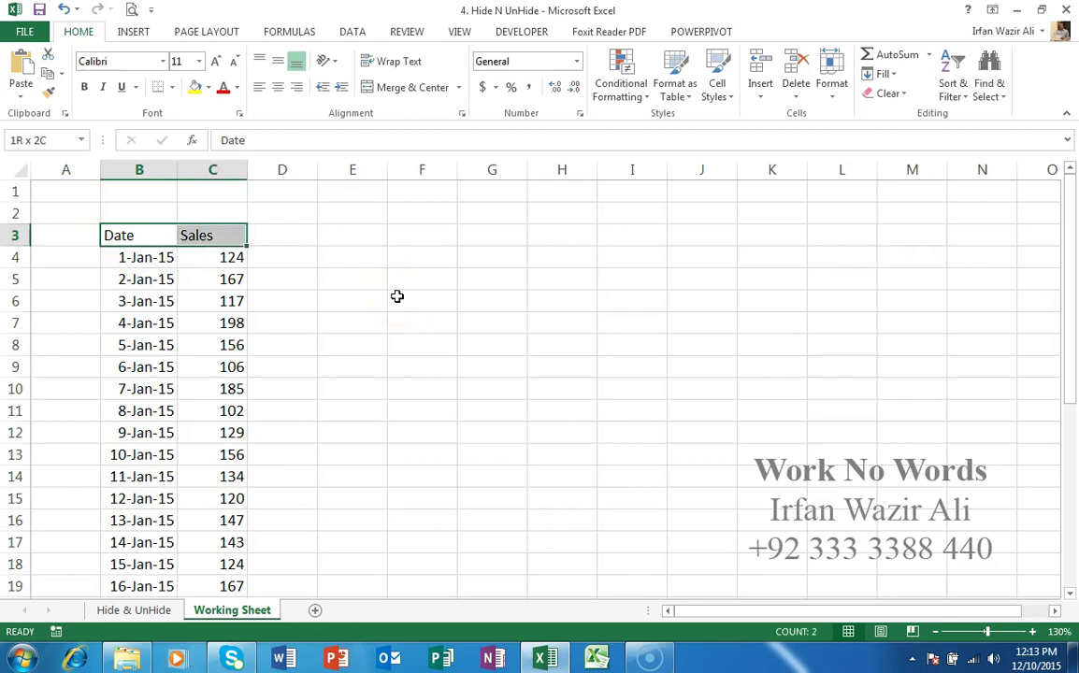
key(ctrl+shift+Down)
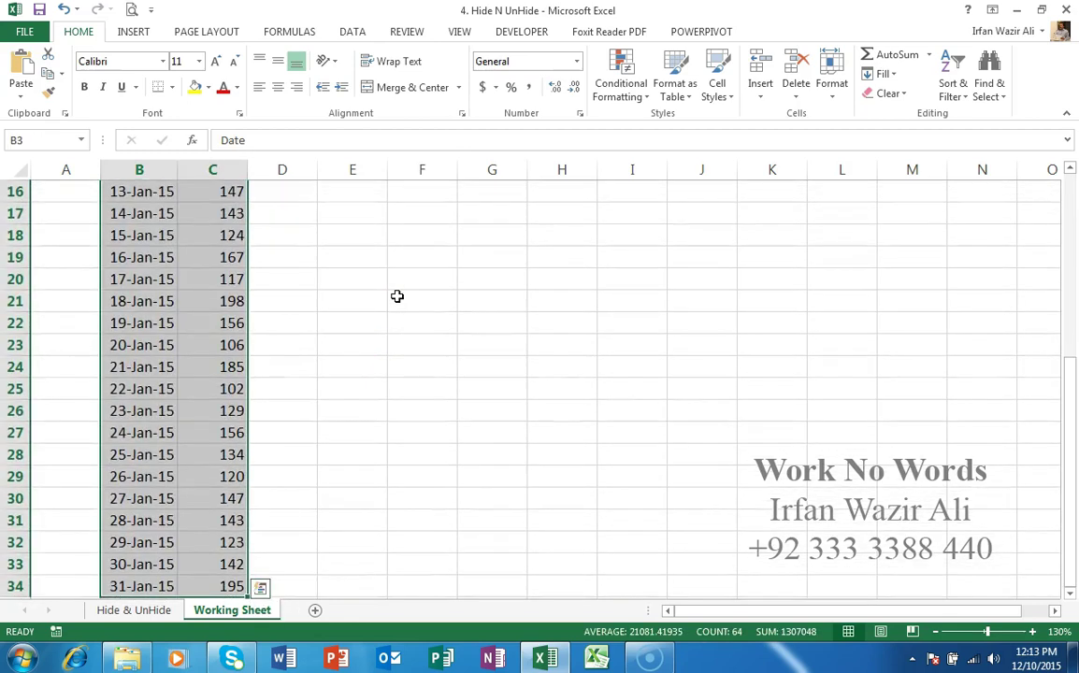
key(alt+F1)
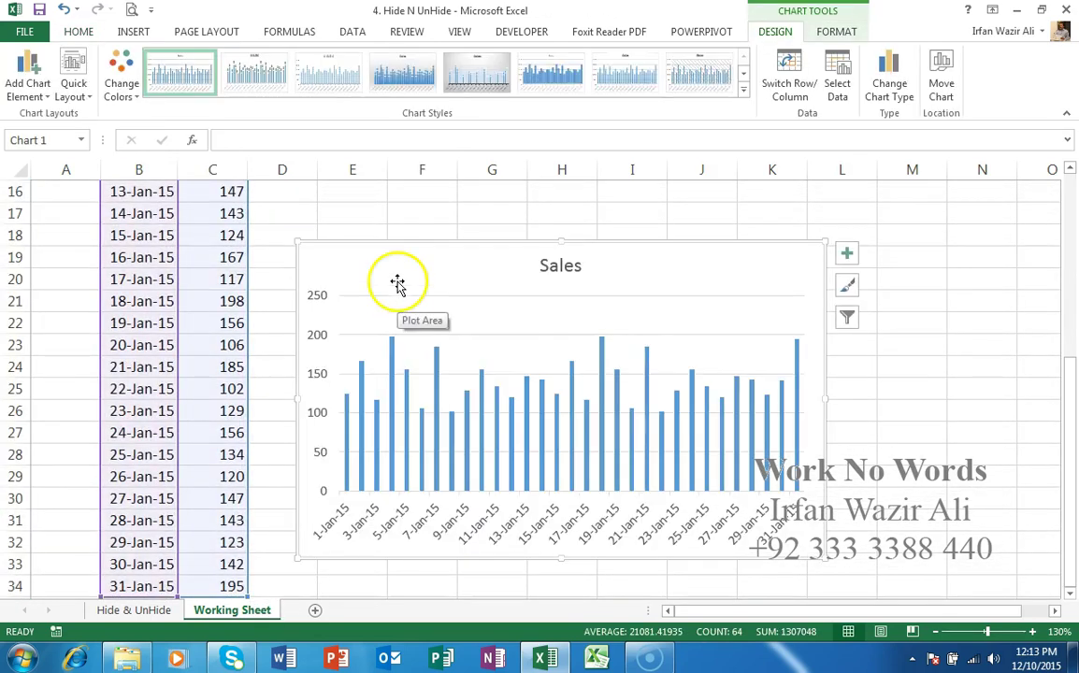
Move the Sales chart beside the start of the data at row 3 and enlarge it to reach column N, row 18.
drag(398, 260, 398, 197)
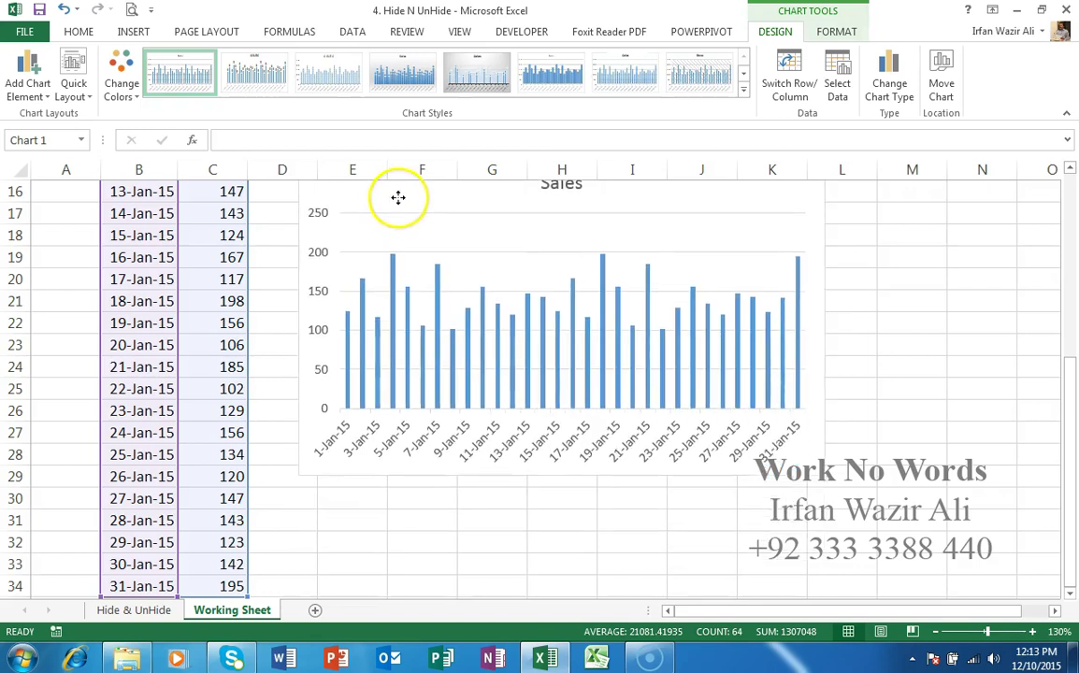
scroll(405, 234, up, 4)
drag(426, 456, 436, 233)
scroll(436, 280, up, 1)
mouse_move(452, 294)
mouse_down()
mouse_move(463, 269)
mouse_move(440, 254)
mouse_up()
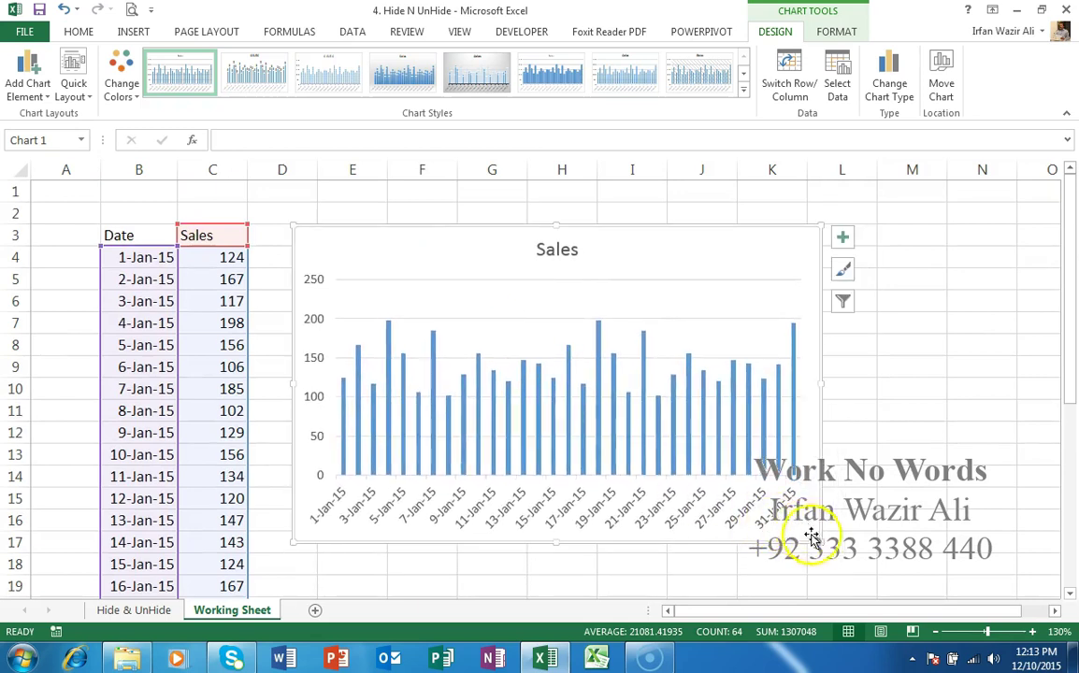
drag(822, 543, 1008, 566)
Turn on filtering for the Date and Sales list.
click(145, 236)
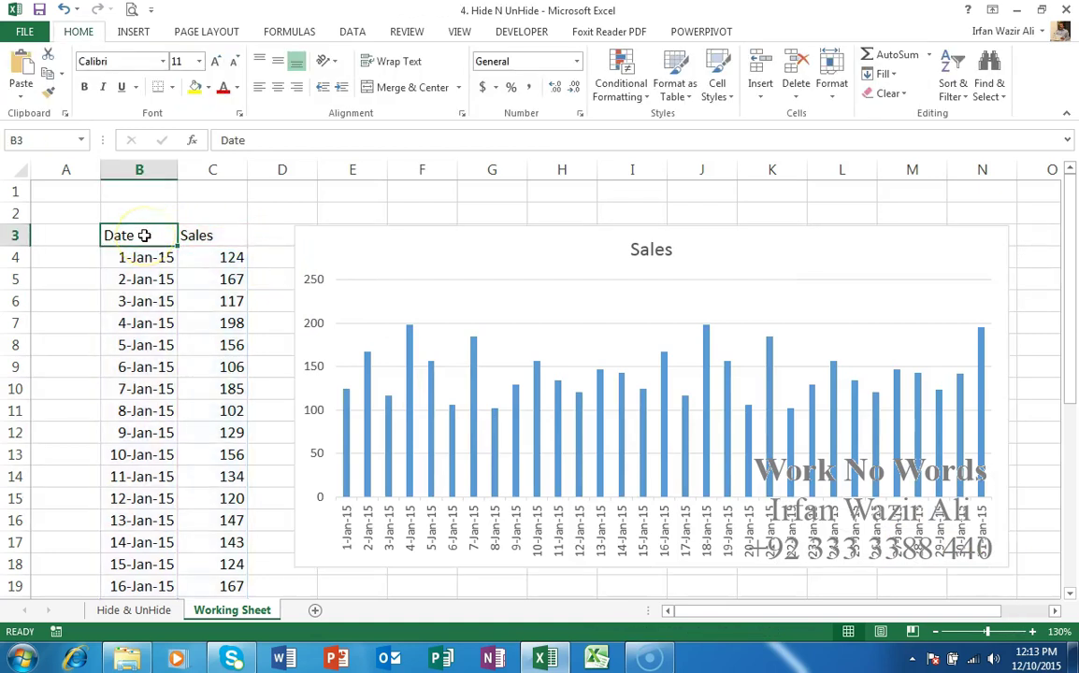
click(353, 32)
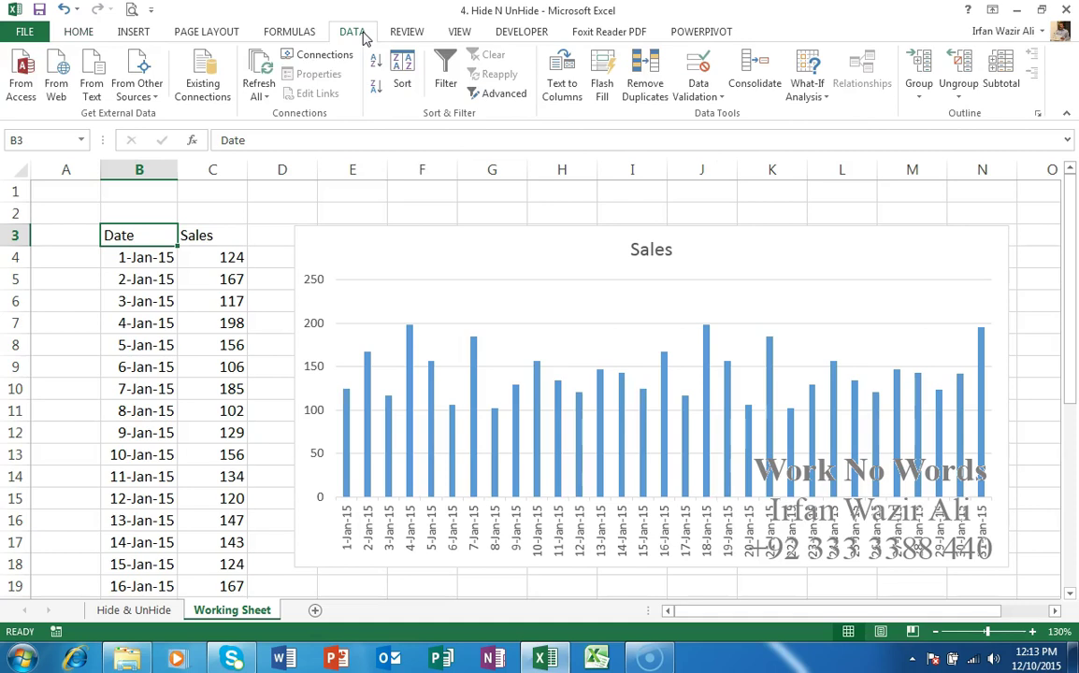
click(447, 73)
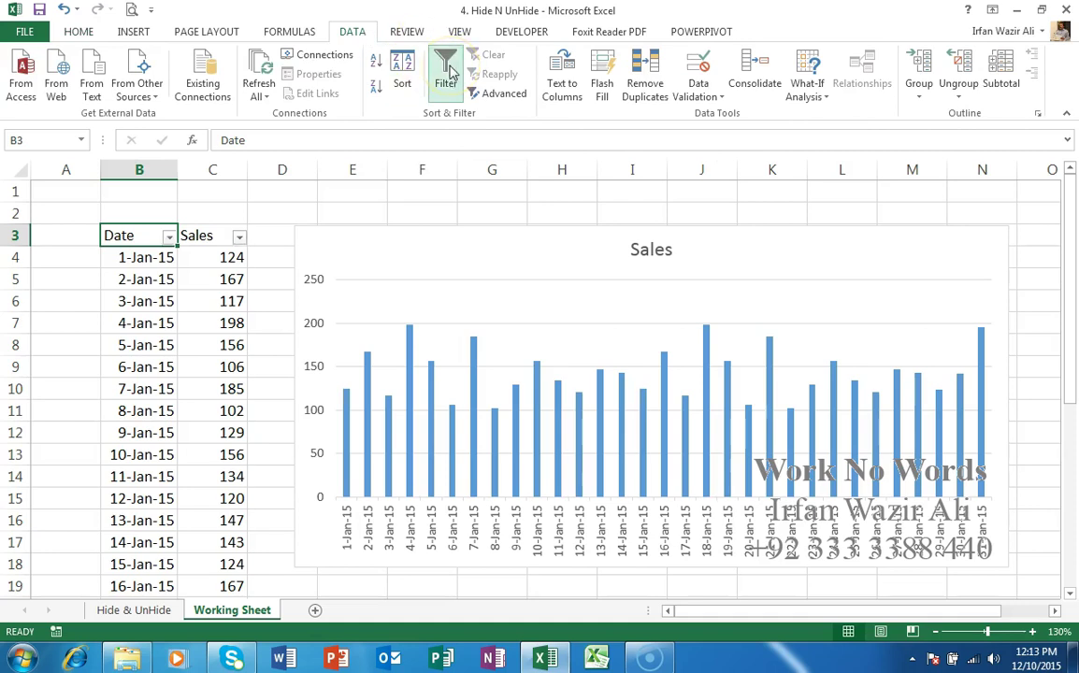
Try filtering the Date column to January 1, 2, 4, 5, 7 and 8, and restore all 2015 dates.
click(169, 237)
click(50, 403)
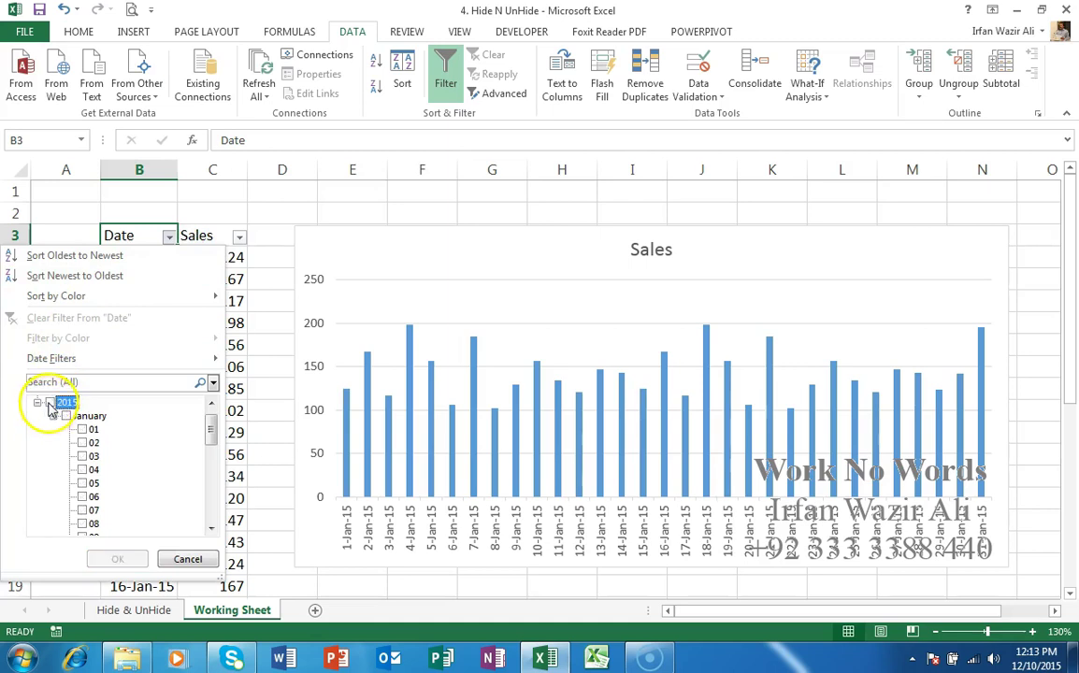
click(82, 430)
click(82, 442)
click(83, 470)
click(82, 484)
click(84, 510)
click(83, 524)
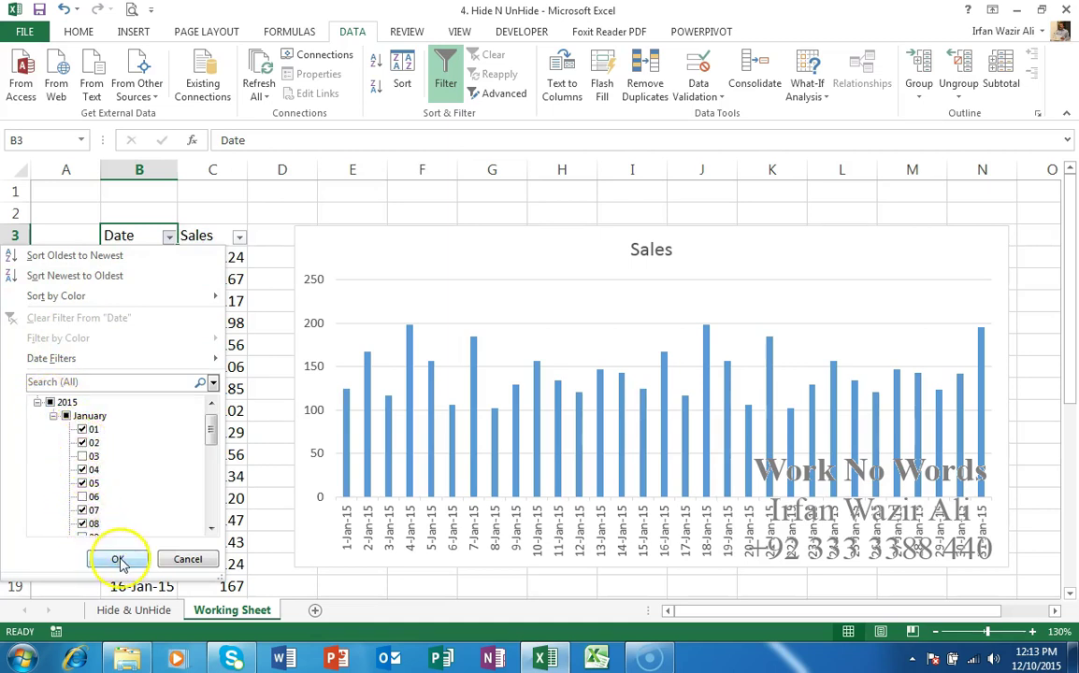
click(118, 560)
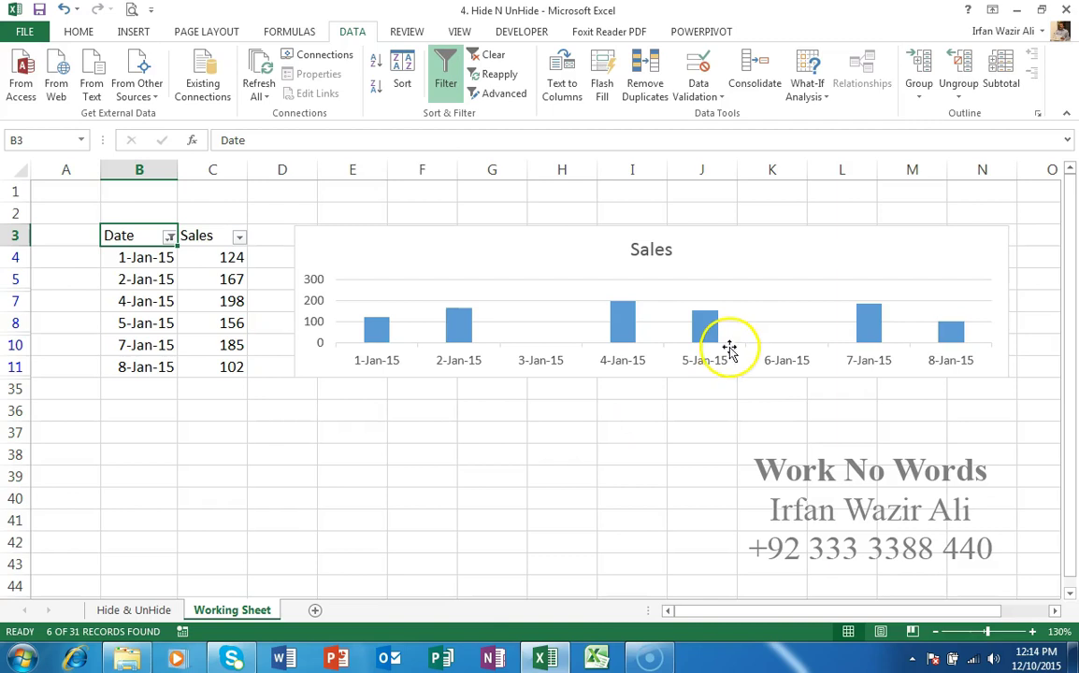
click(168, 236)
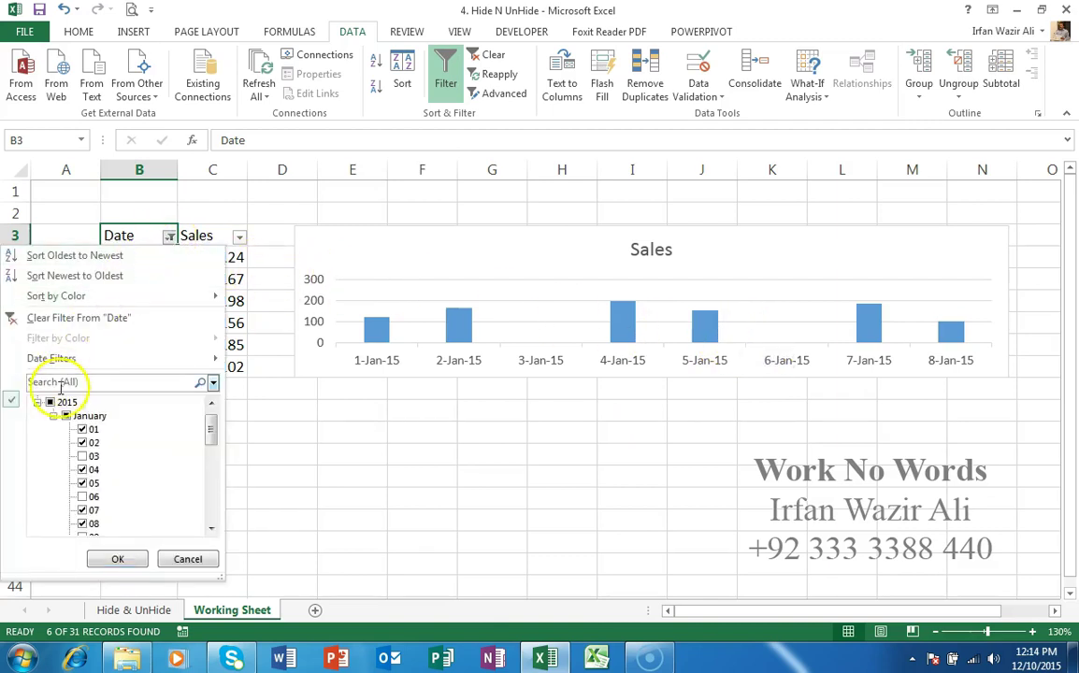
click(119, 558)
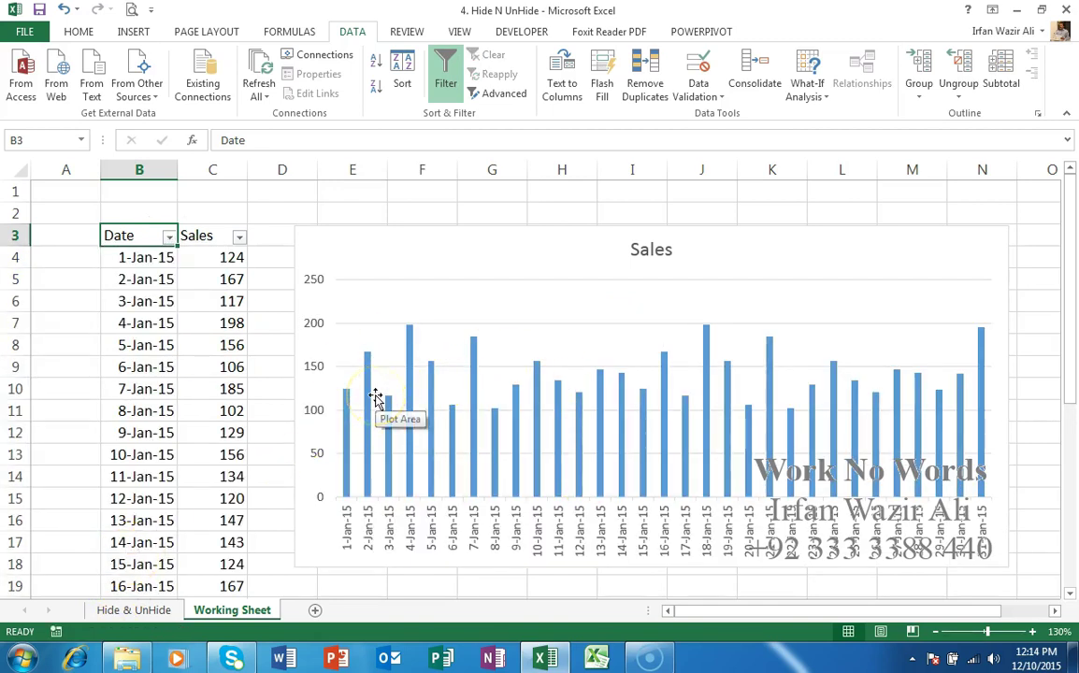
Set the axis type of the Sales chart's horizontal date axis to Text axis.
click(432, 524)
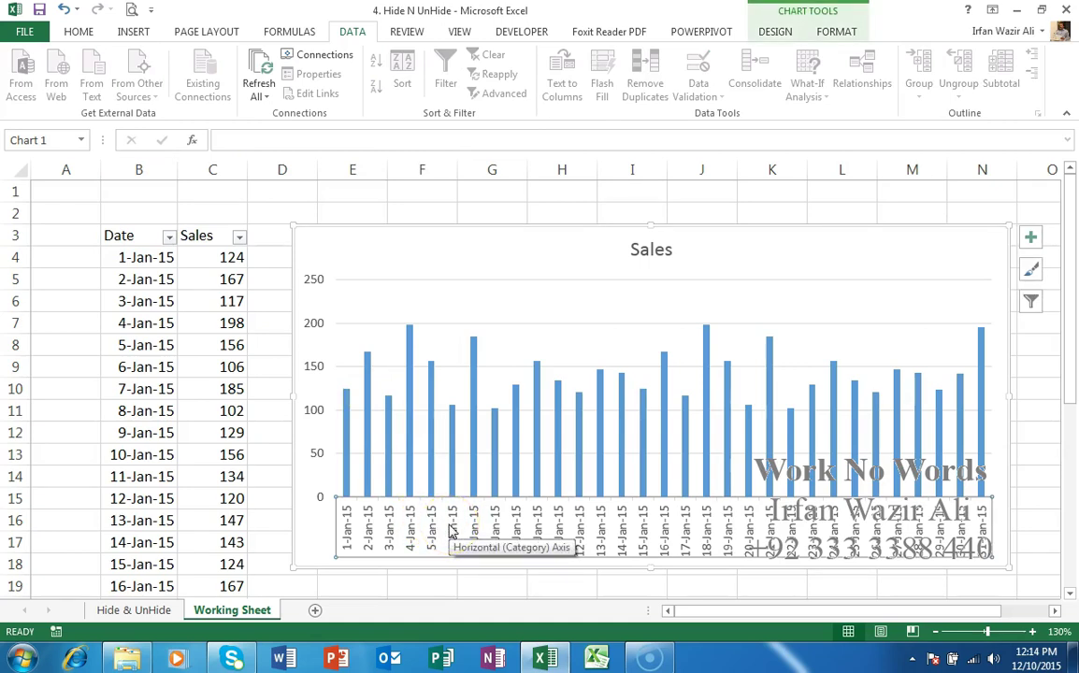
click(454, 523)
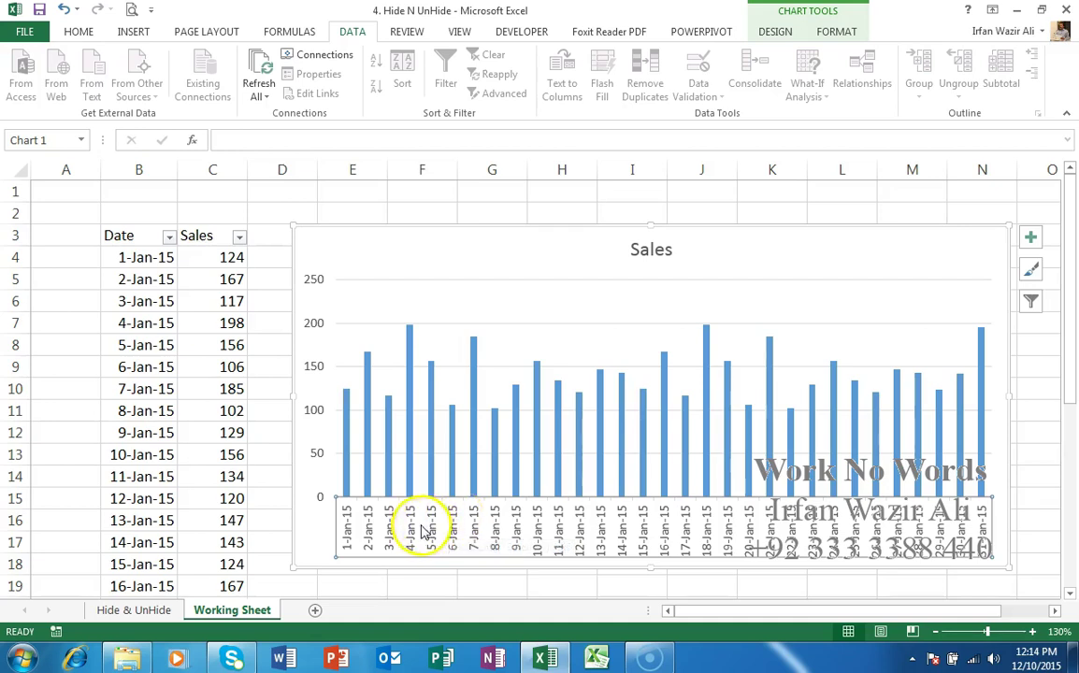
right_click(554, 536)
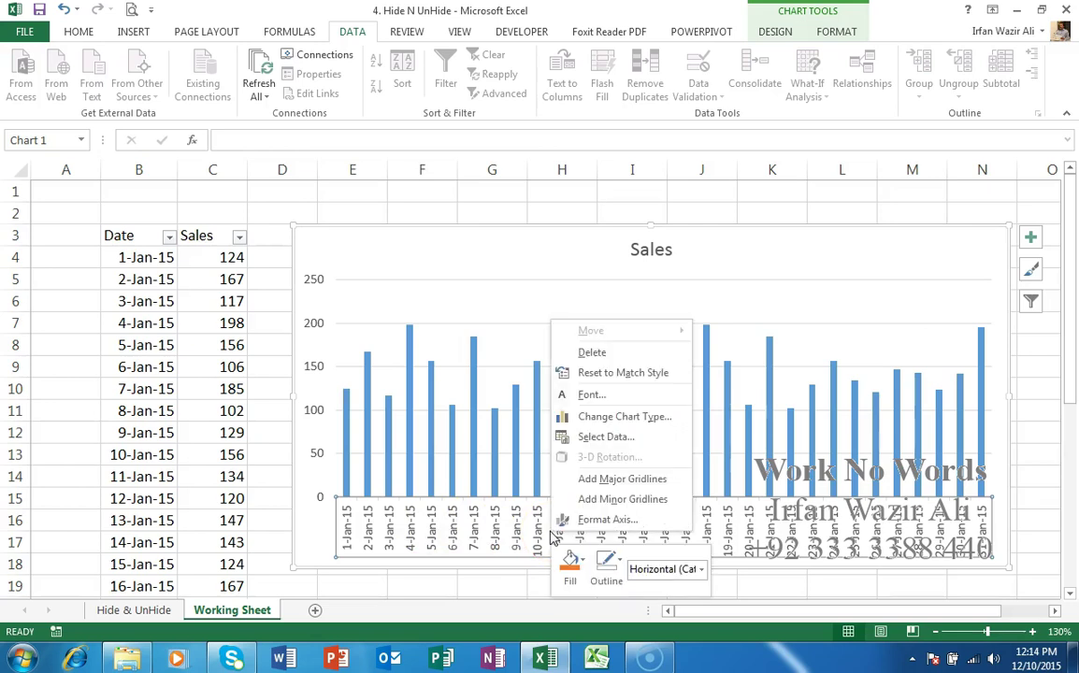
click(606, 520)
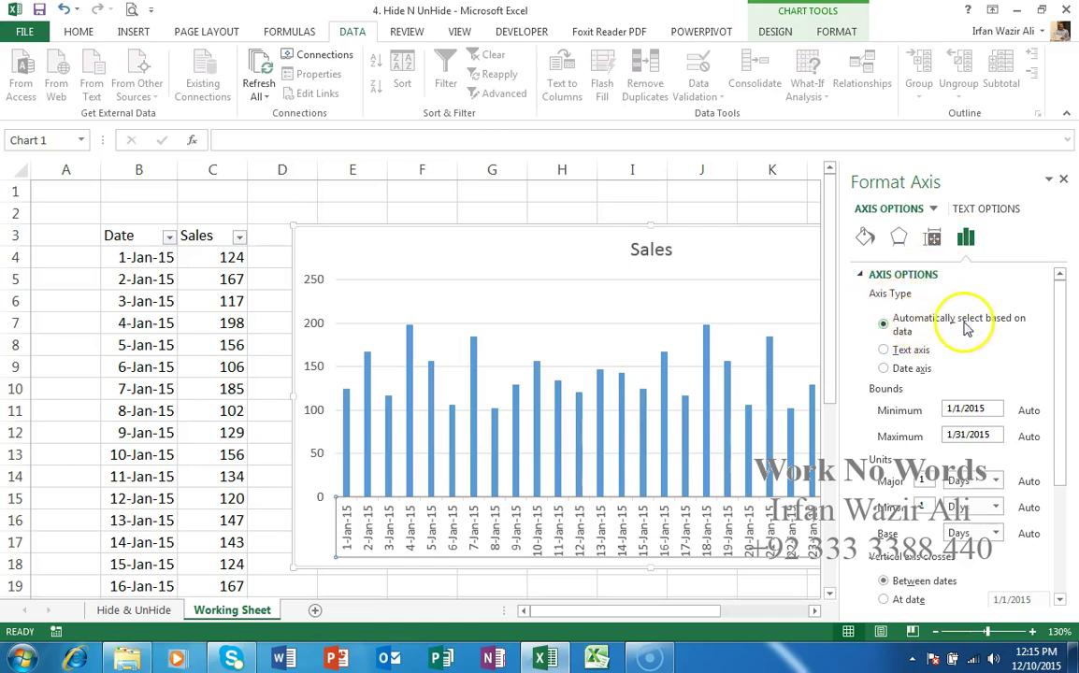
click(902, 349)
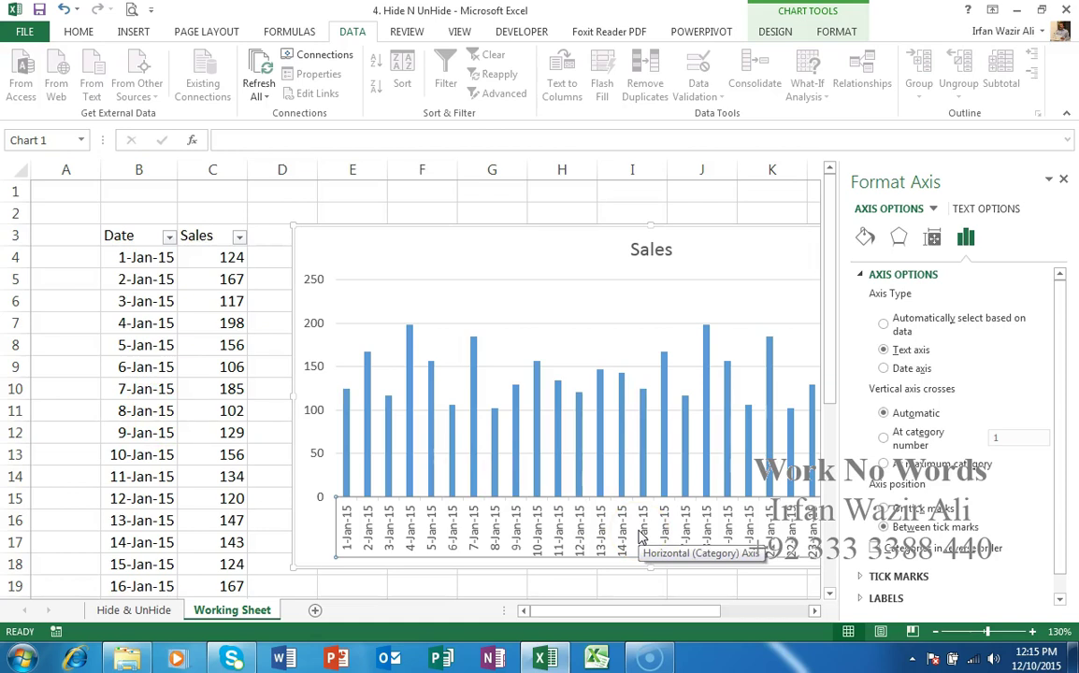
Set the Sales chart's properties to Move but don't size with cells and close the formatting pane.
click(555, 304)
click(568, 264)
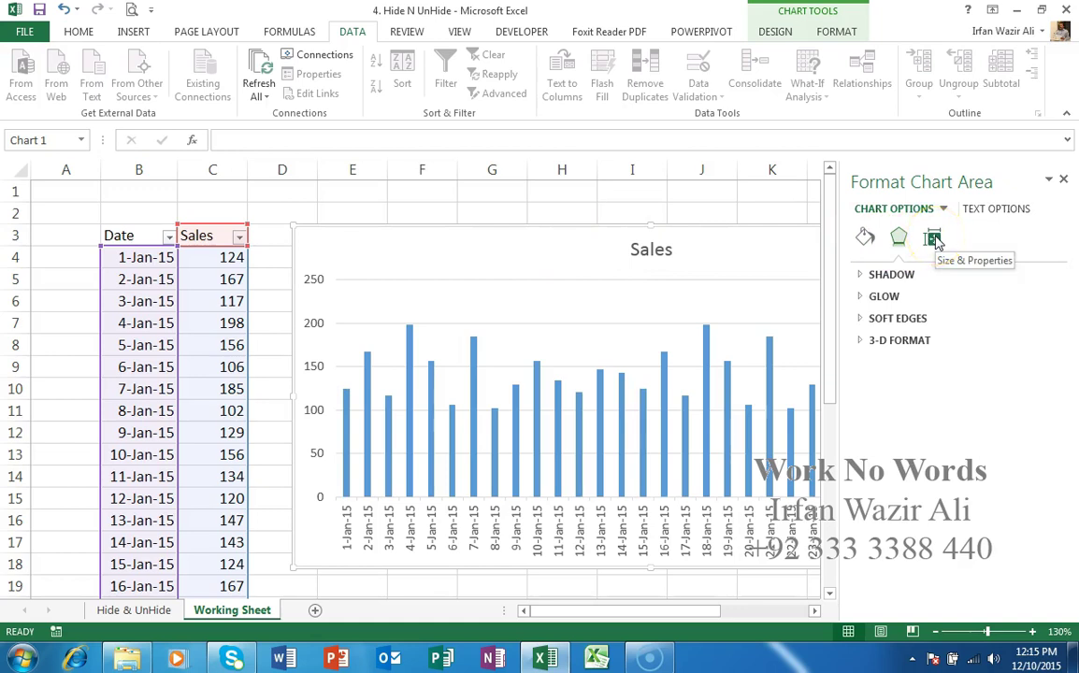
click(935, 239)
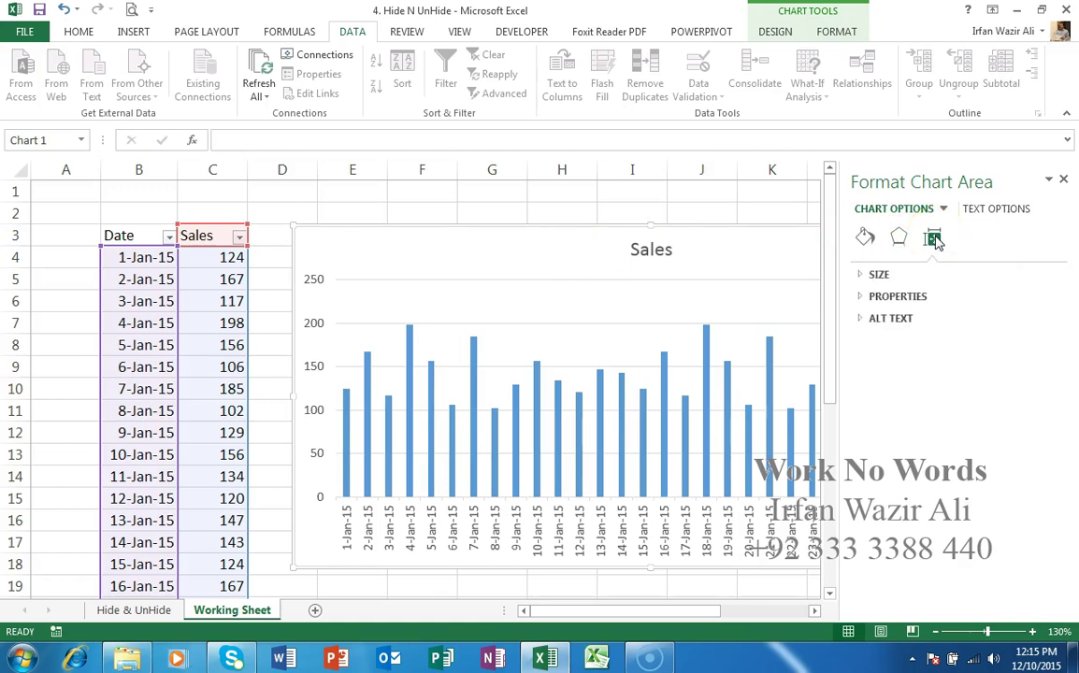
click(897, 297)
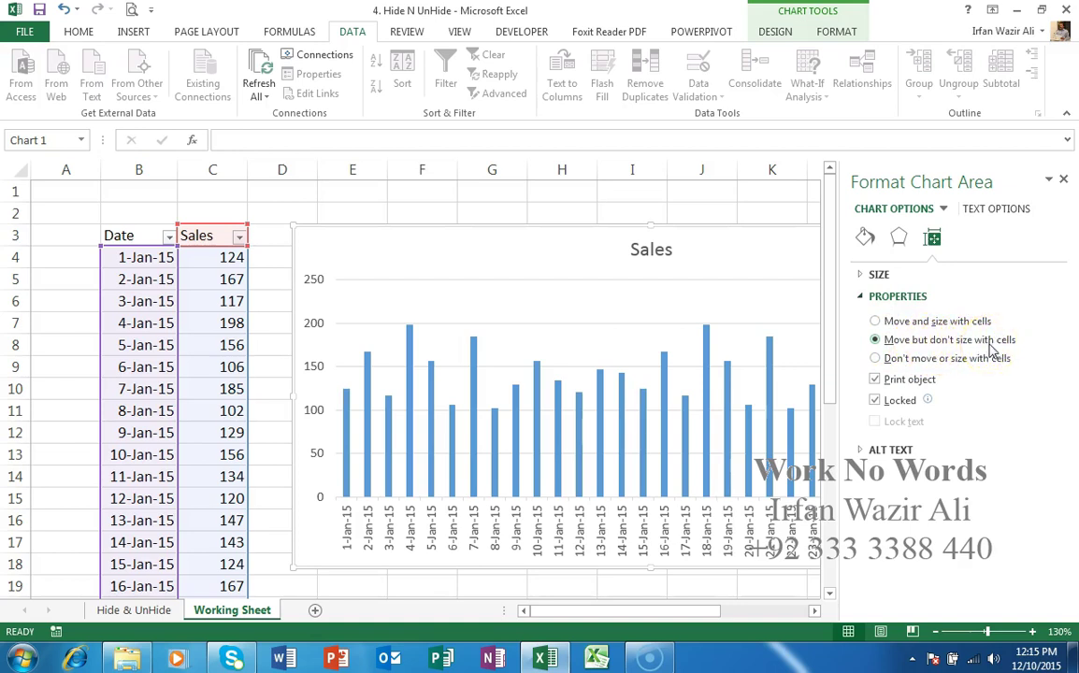
click(1062, 180)
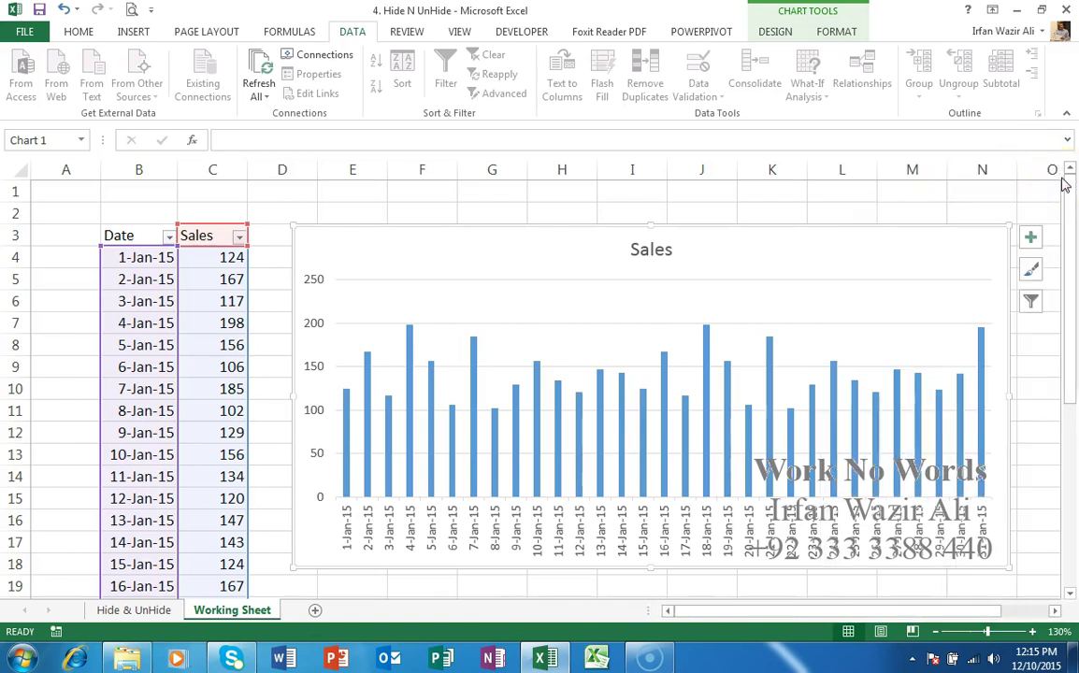
Filter the Date column to show only January 1, 2, 4, 5, 7 and 8 of 2015.
click(150, 239)
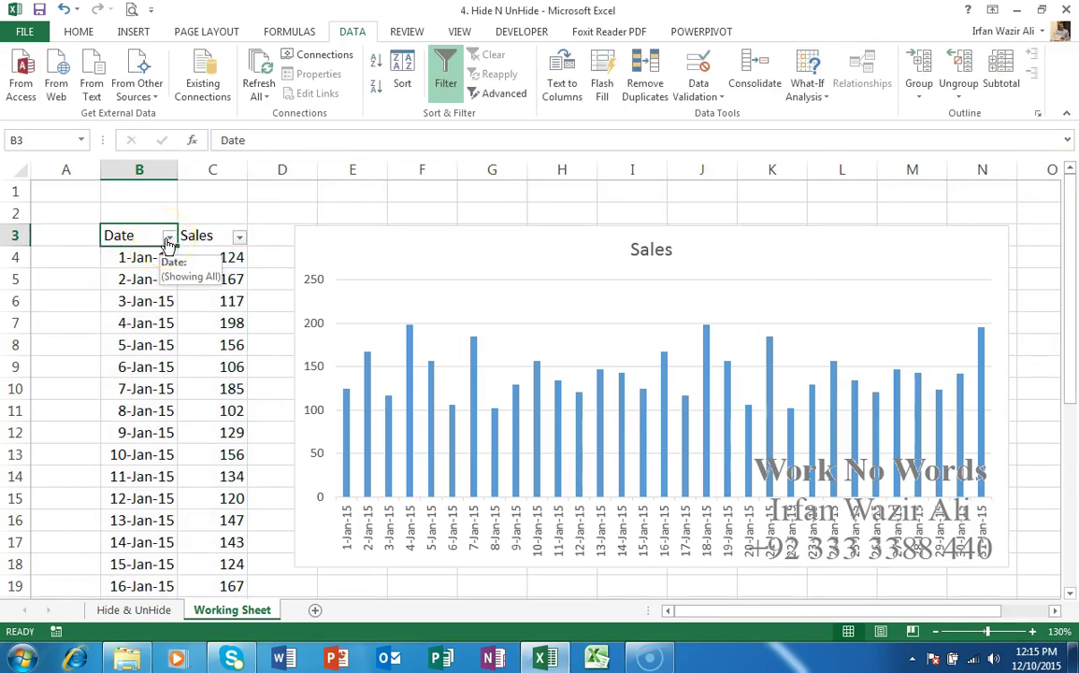
click(167, 238)
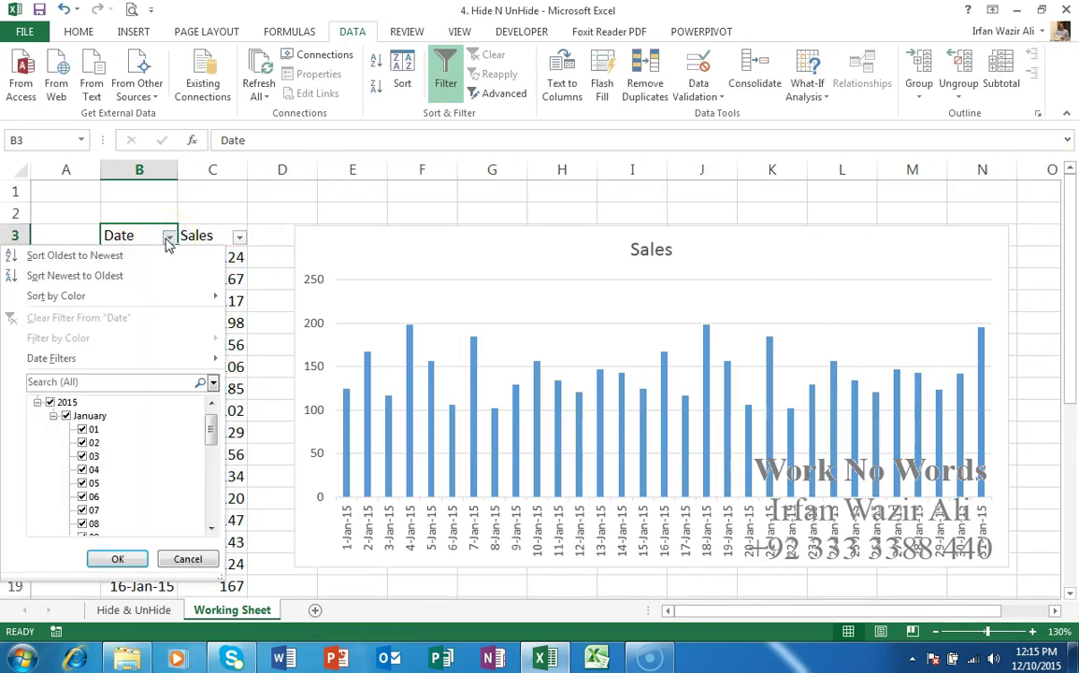
click(50, 403)
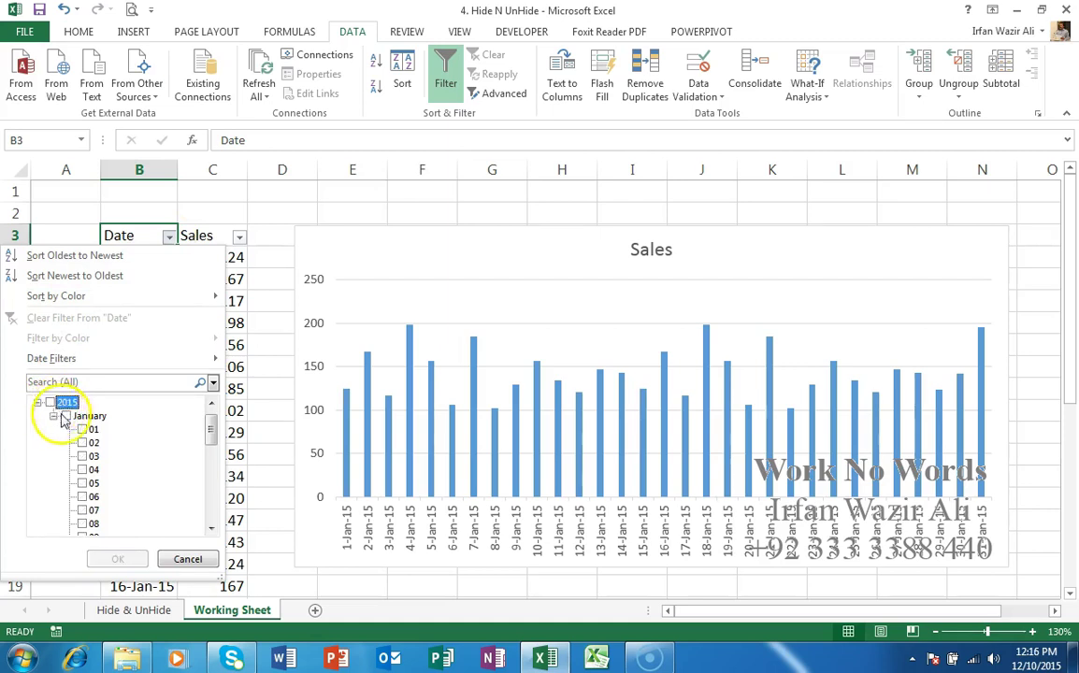
click(81, 429)
click(82, 443)
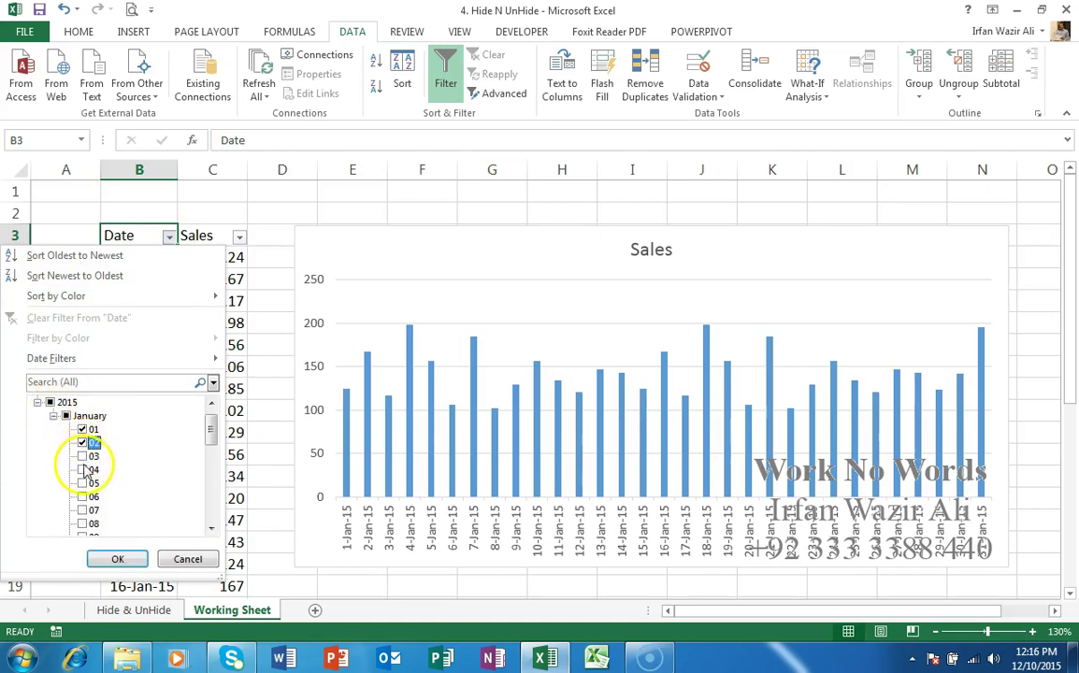
click(86, 471)
click(82, 483)
click(83, 510)
click(82, 523)
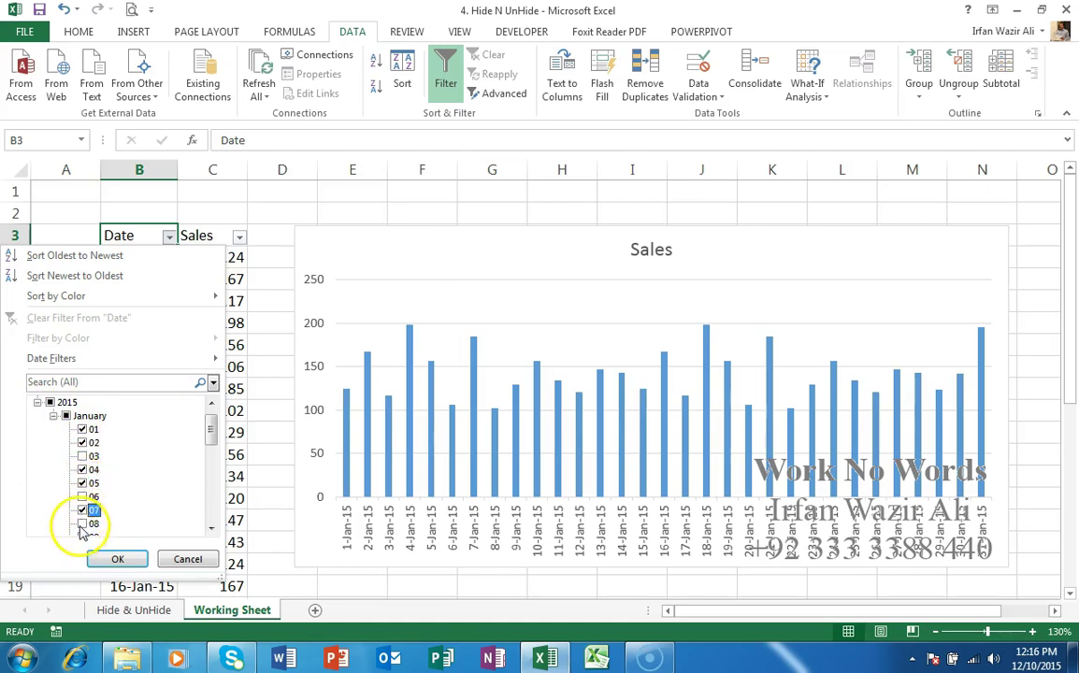
click(118, 560)
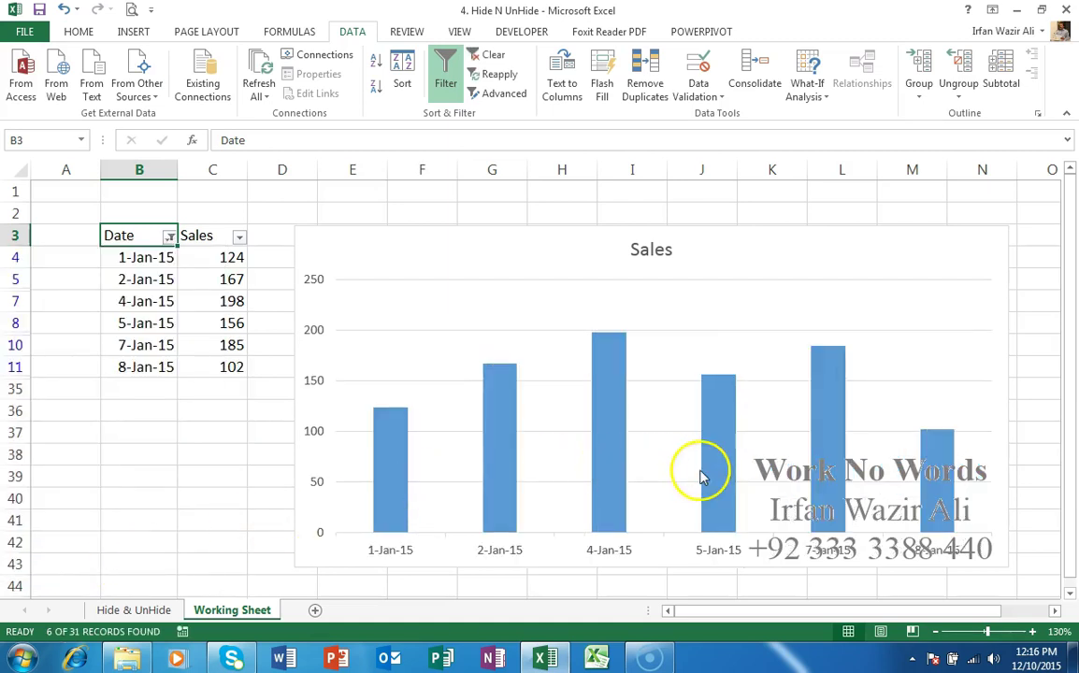
Restore all January 2015 dates in the Date column's filter.
mouse_move(705, 477)
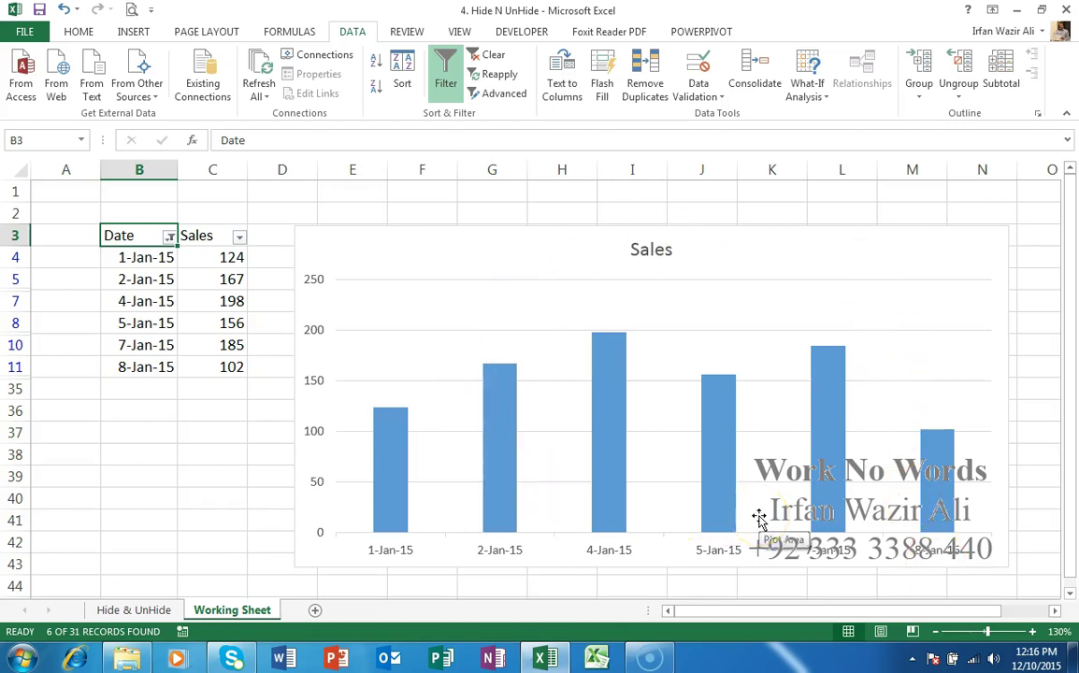
click(170, 239)
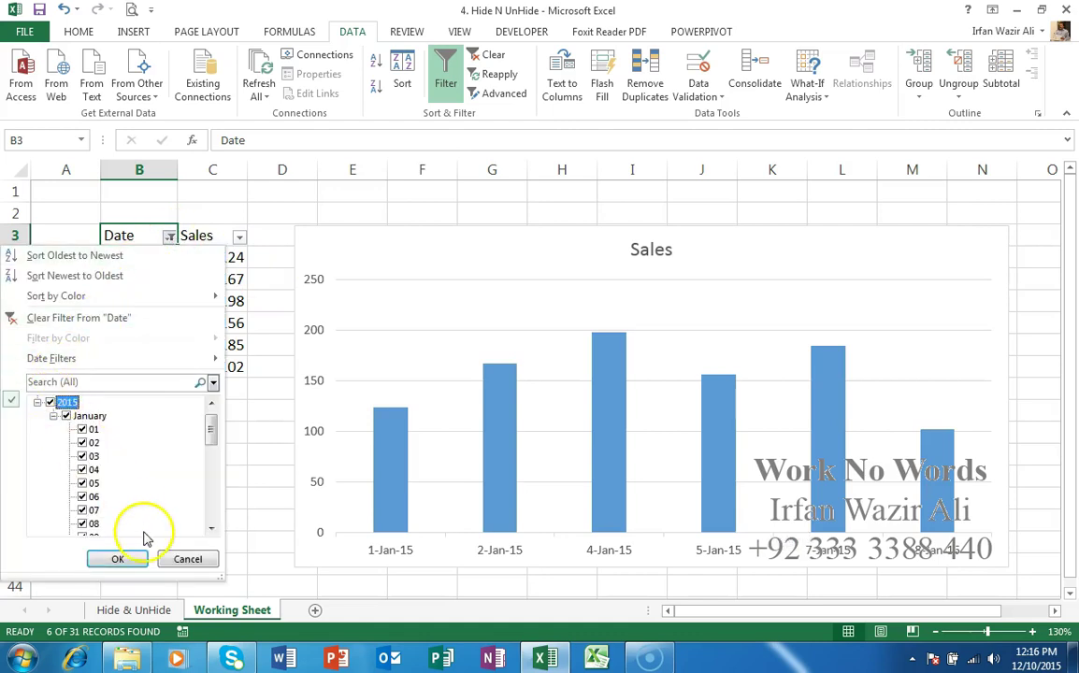
click(137, 559)
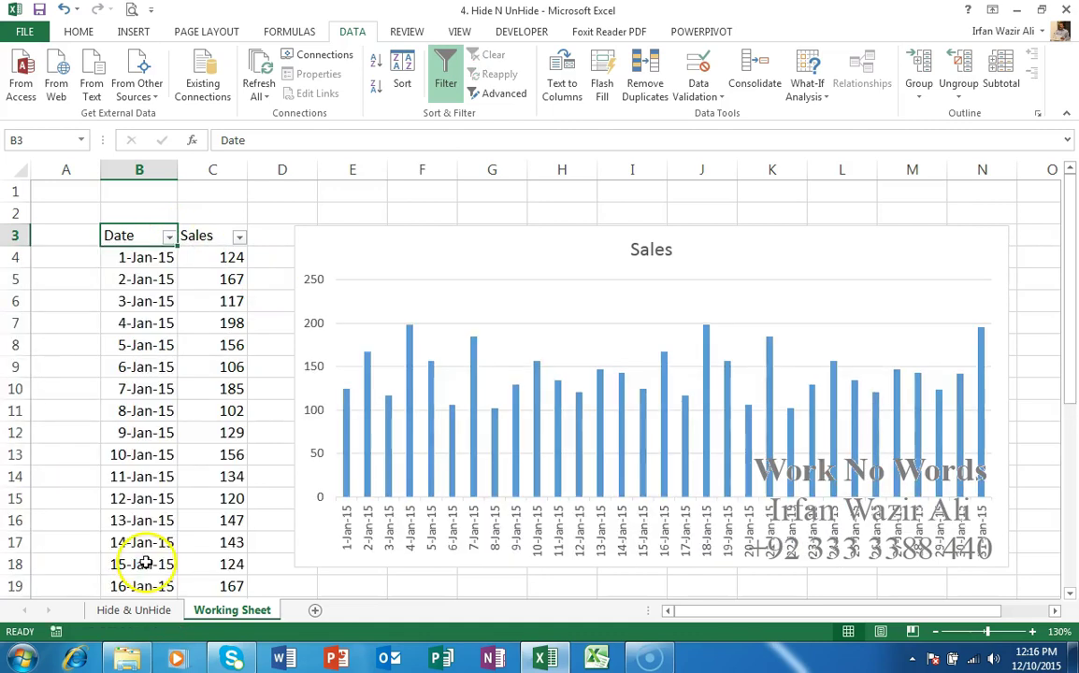
Hide rows 8 to 10, which hold the sales for January 5 to 7.
click(42, 346)
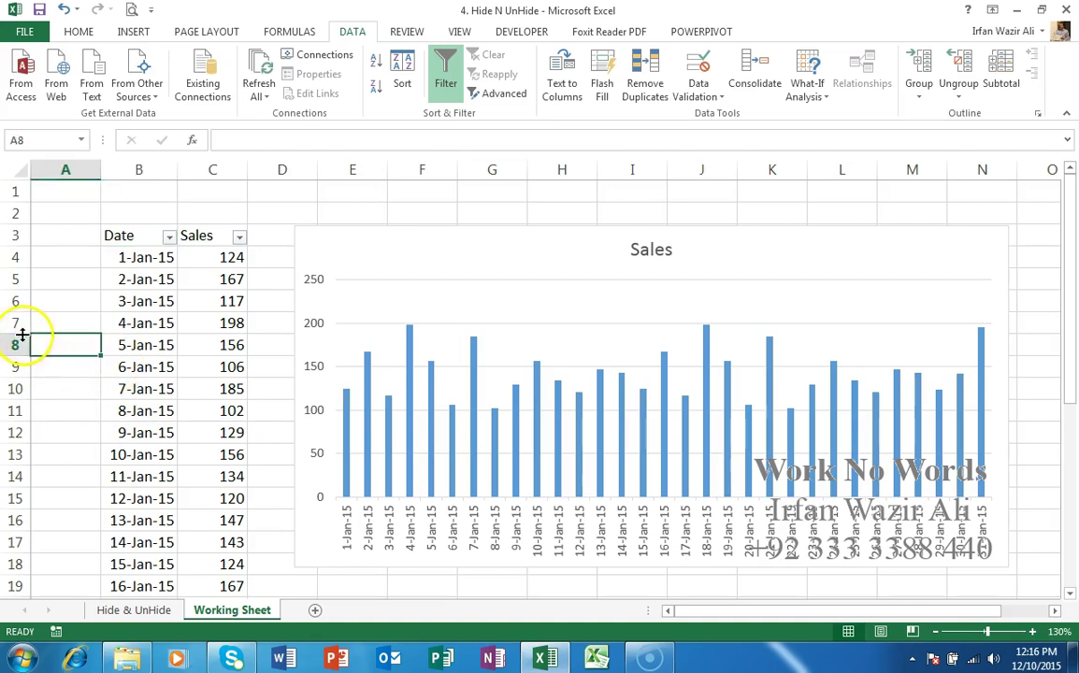
drag(14, 344, 16, 378)
right_click(16, 379)
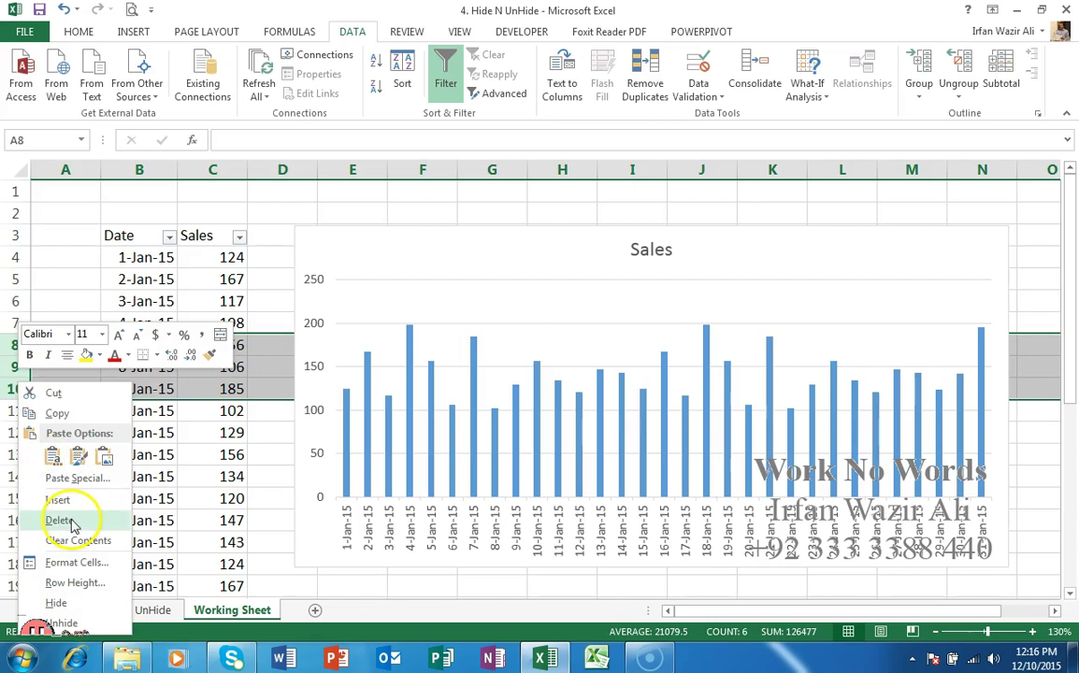
click(89, 603)
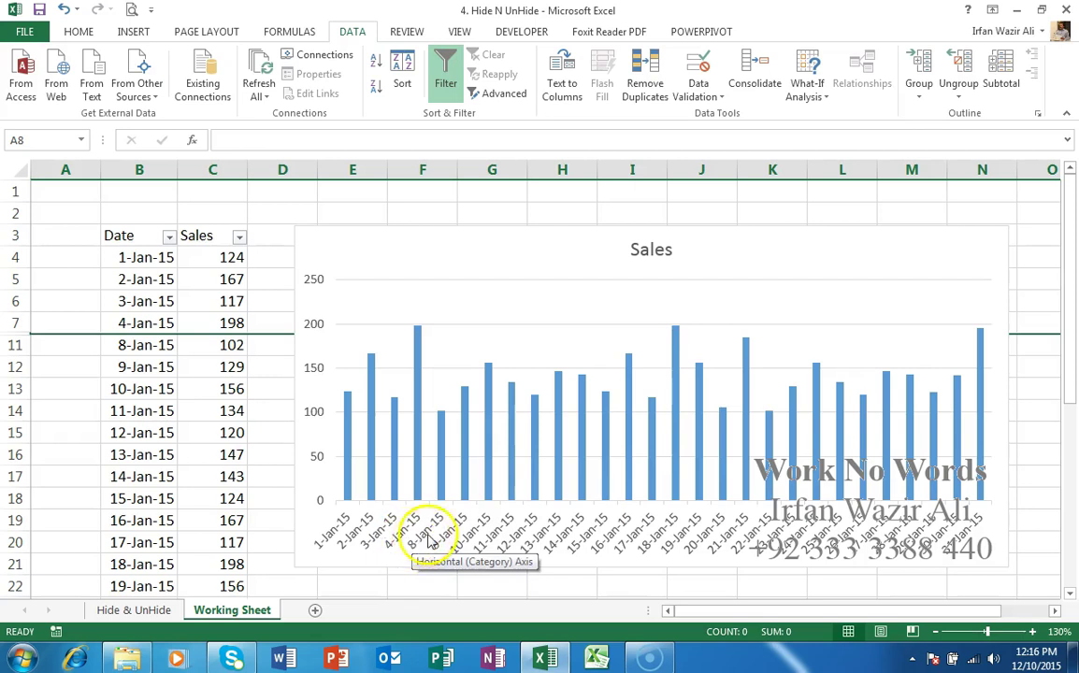
Hide rows 17 to 19, which hold the sales for January 14 to 16, and clear the row selection.
click(63, 479)
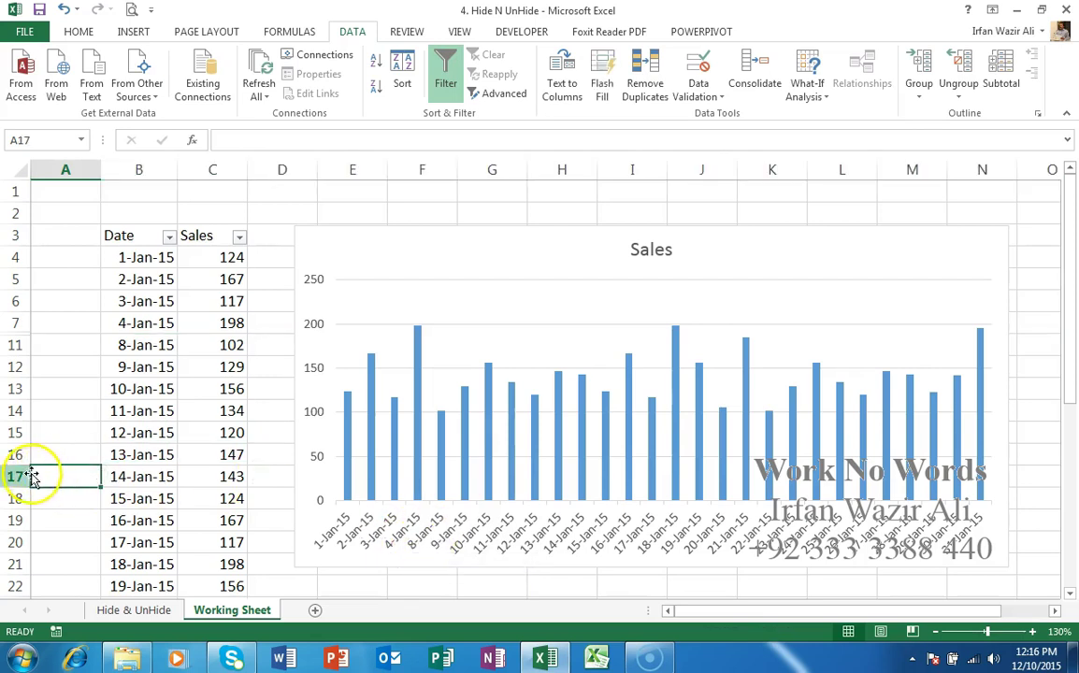
drag(19, 477, 22, 514)
right_click(22, 515)
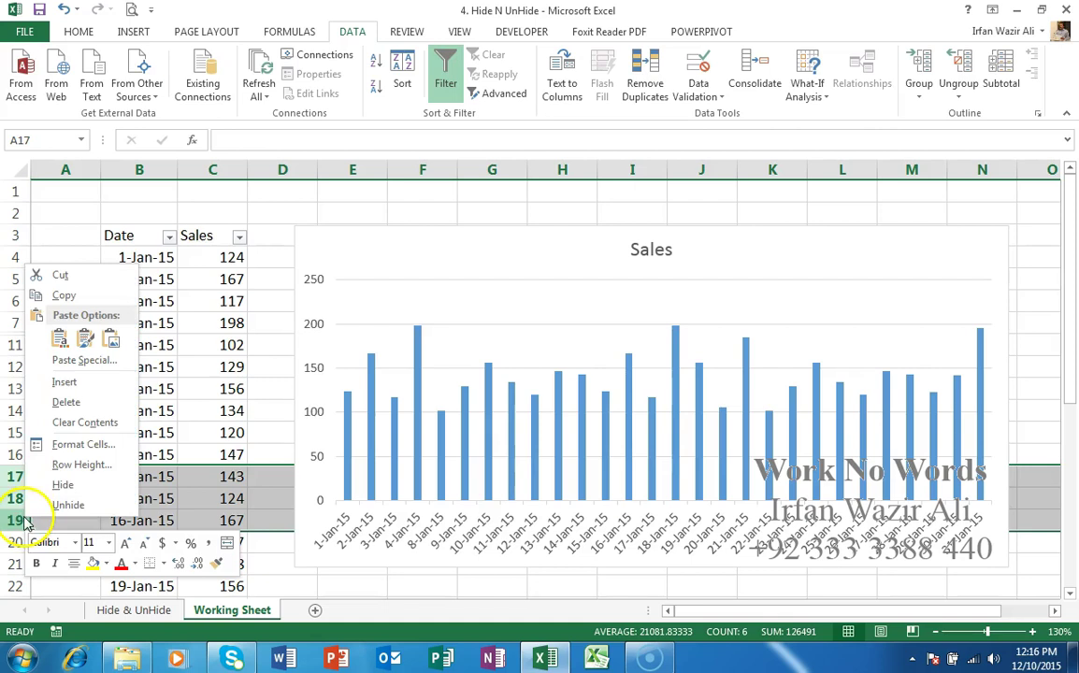
click(51, 487)
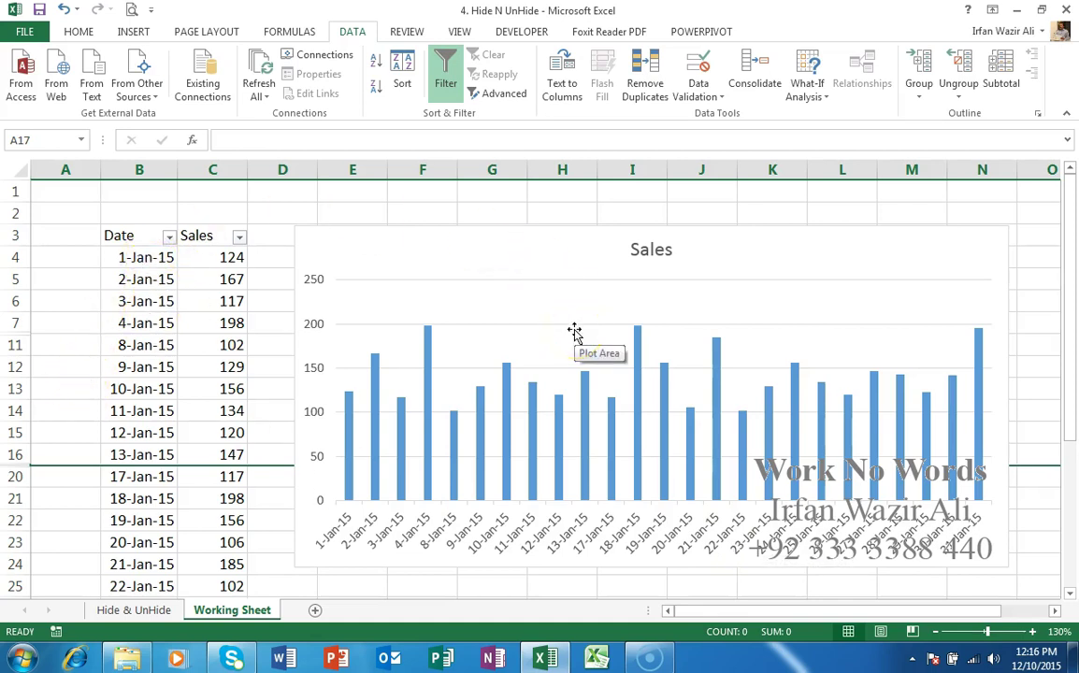
click(147, 387)
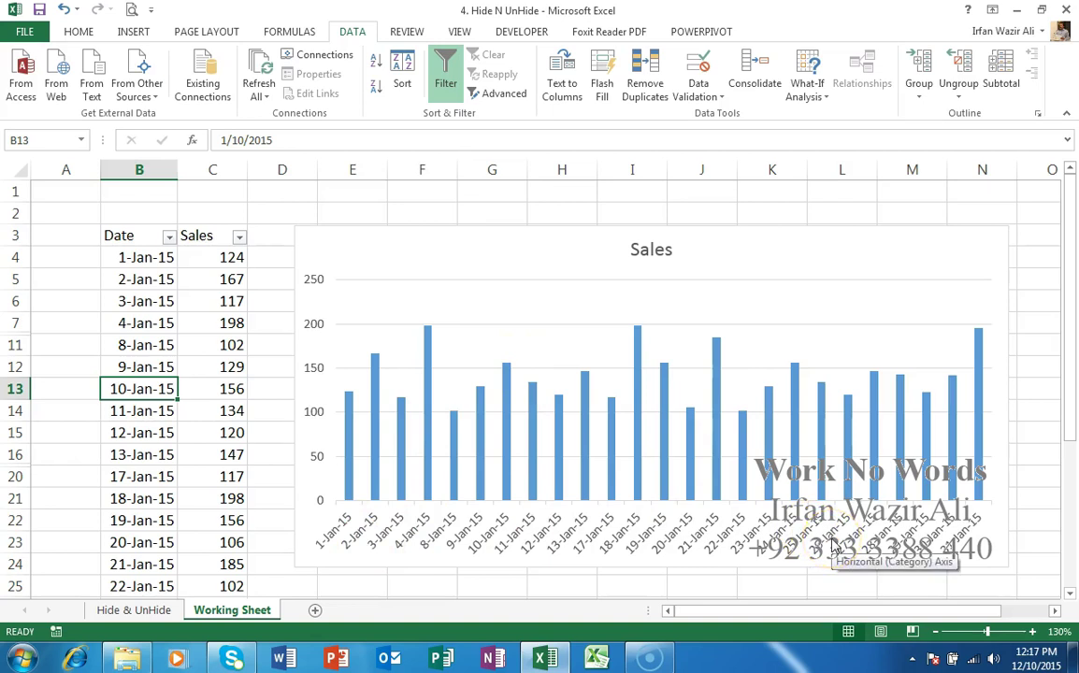
Unhide all hidden rows between rows 7 and 20 and deselect the row range.
drag(16, 316, 17, 475)
right_click(17, 475)
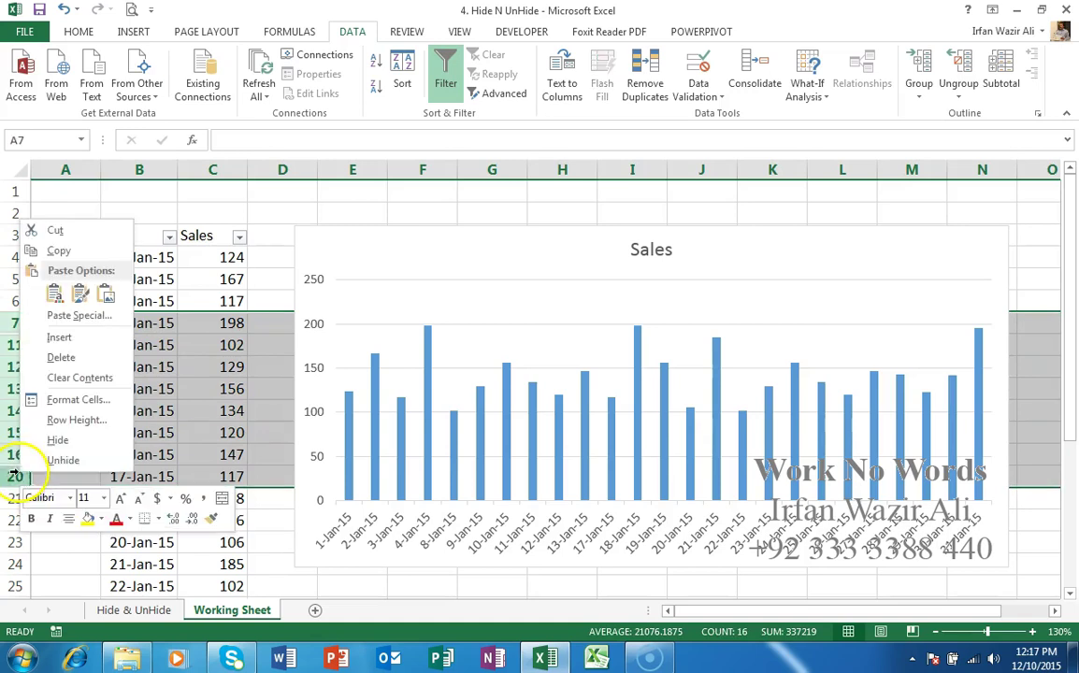
click(62, 461)
click(145, 411)
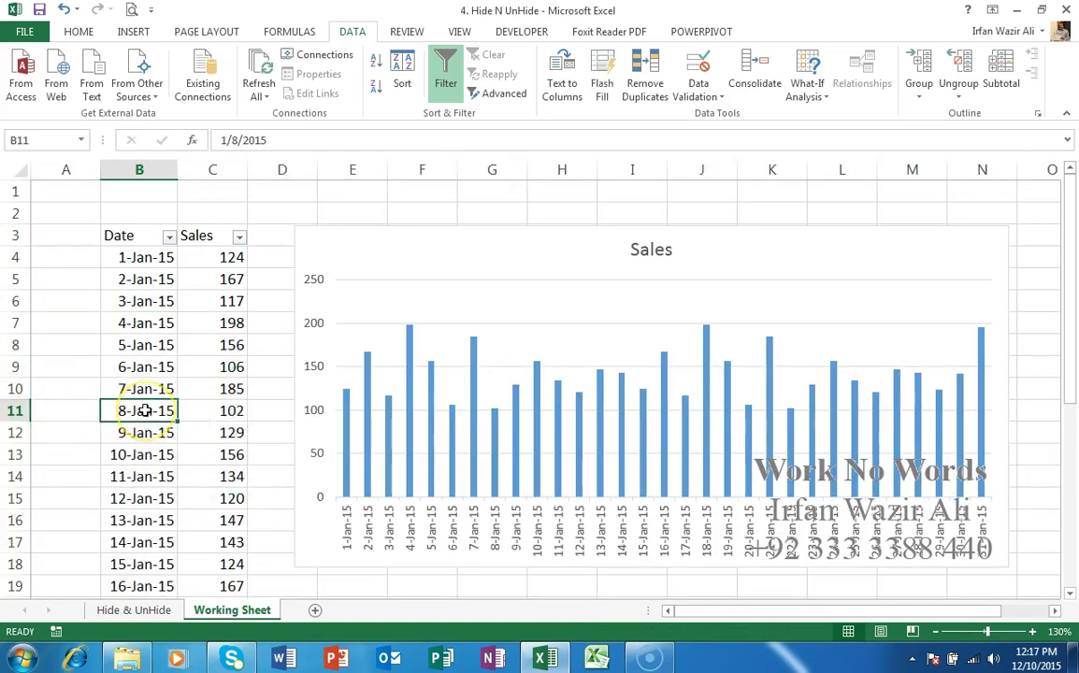